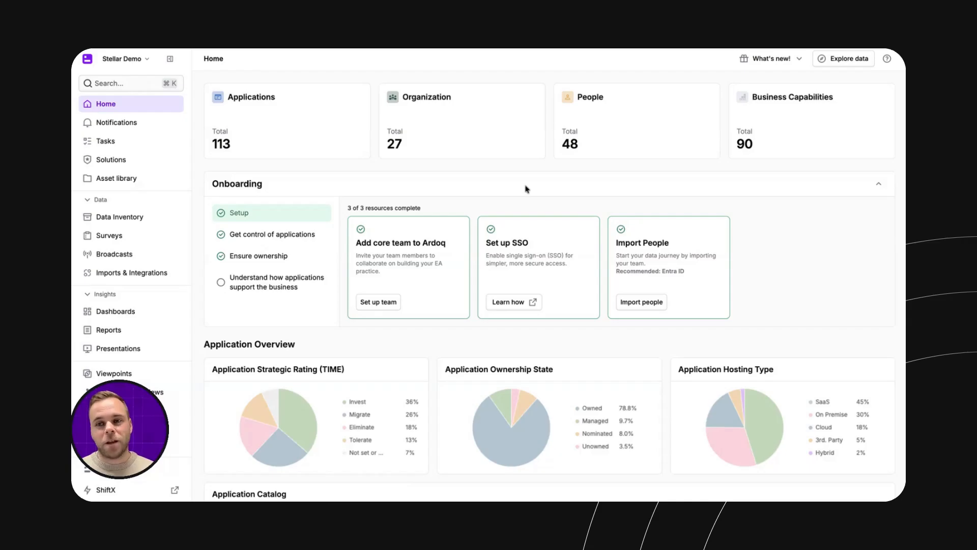
Open a dataset of all Business Capability components including their Is Realized By references to Application
click(842, 60)
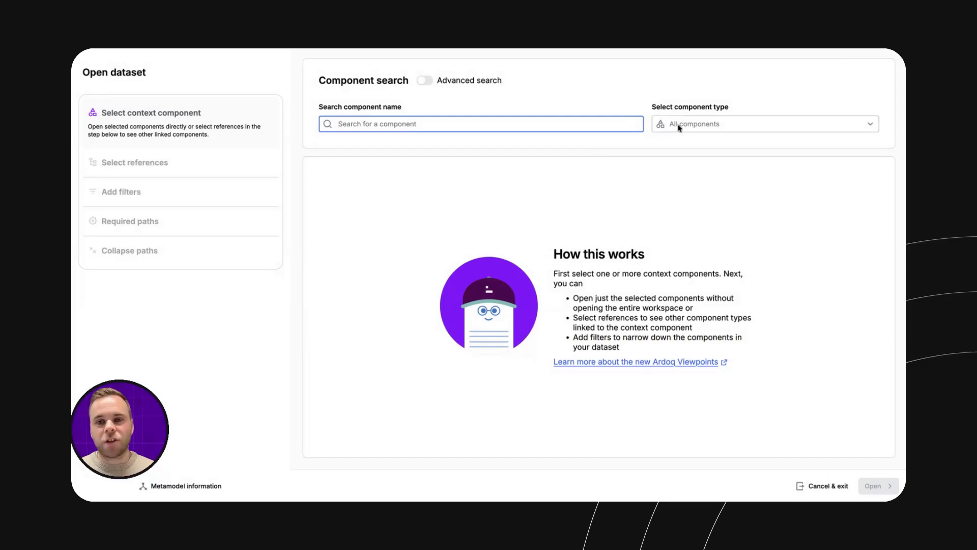
click(679, 128)
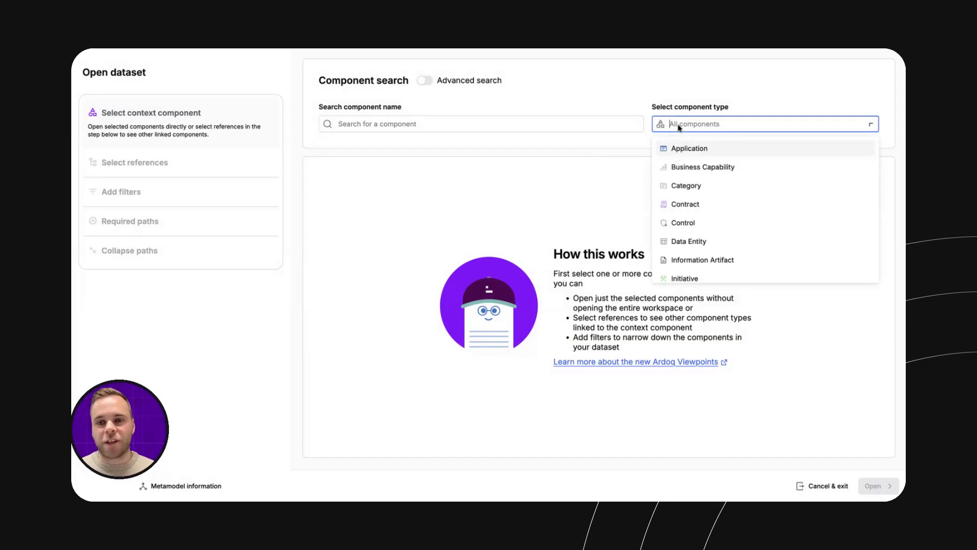
click(685, 168)
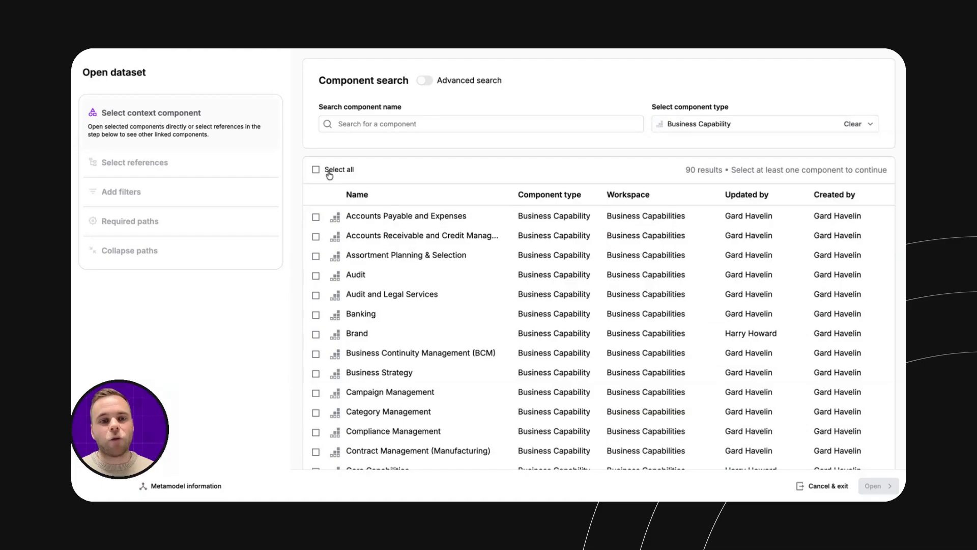
click(328, 172)
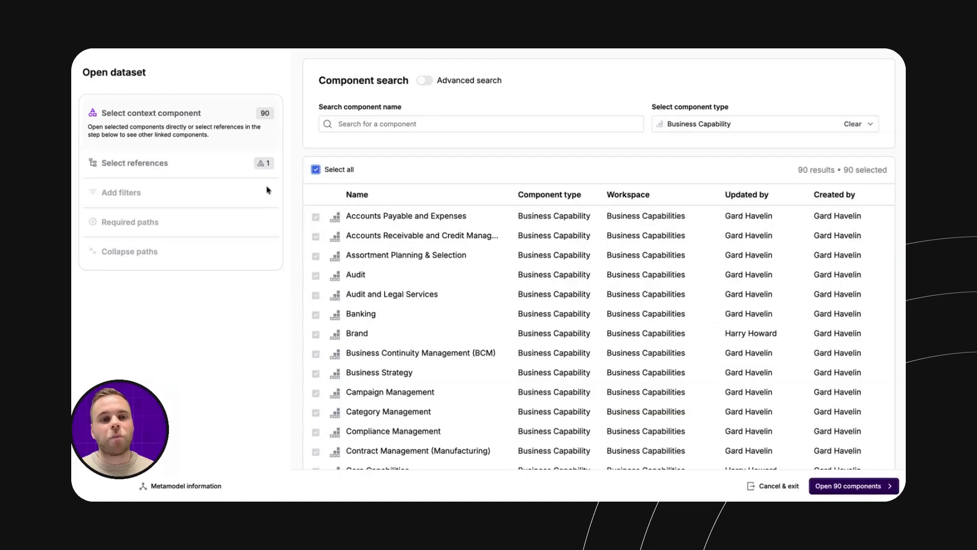
click(188, 165)
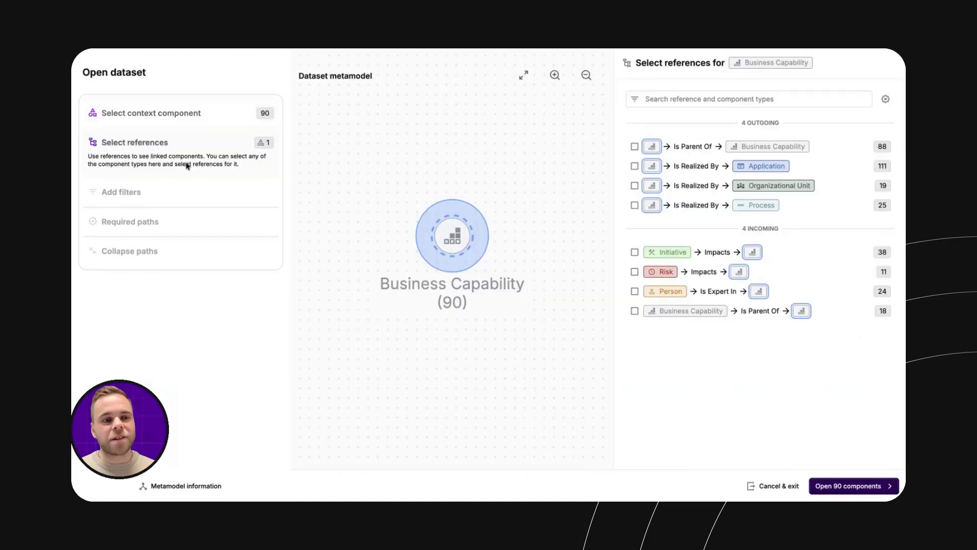
click(712, 167)
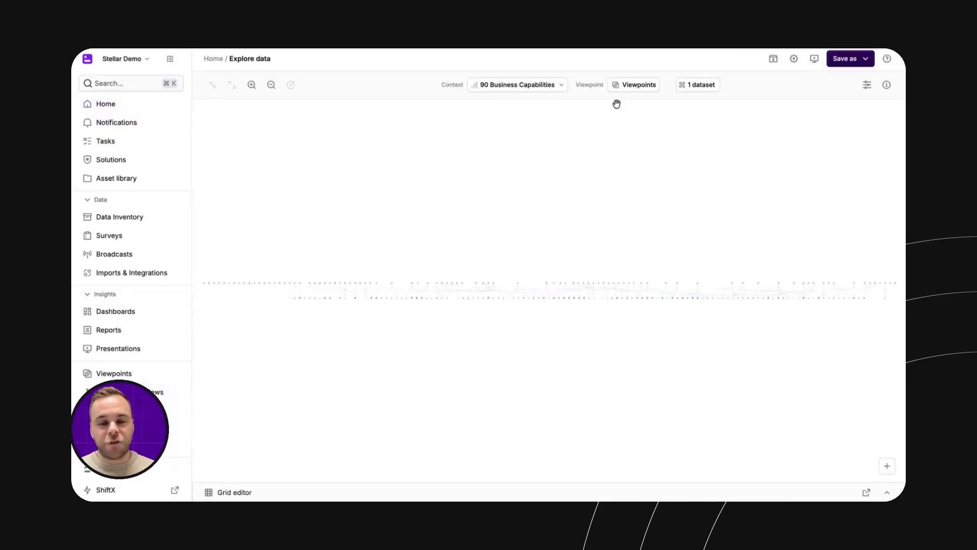
Switch the visualization from Block Diagram to Dependency Map and collapse the main navigation sidebar
click(867, 85)
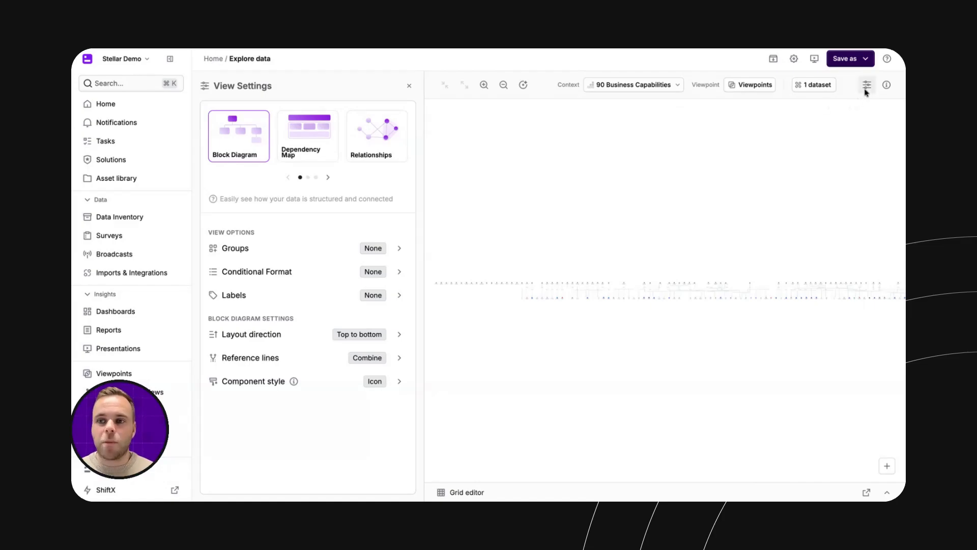
click(311, 131)
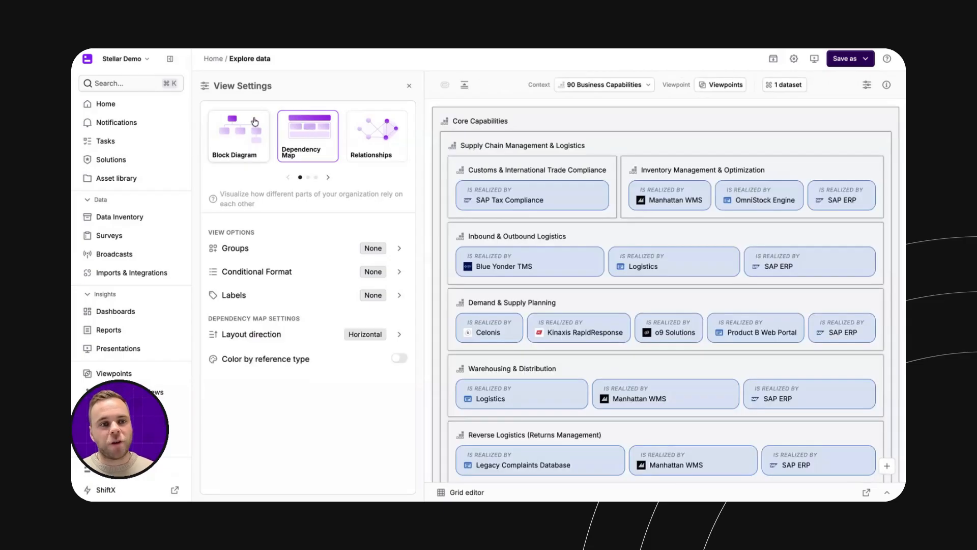
click(170, 60)
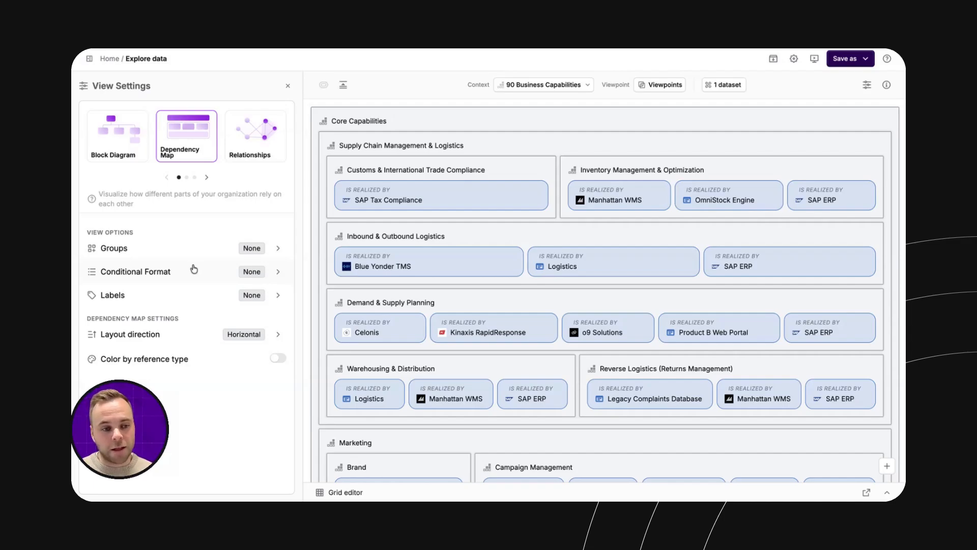
Add a component label showing the Description field on Business Capability components and apply it to the map
click(202, 300)
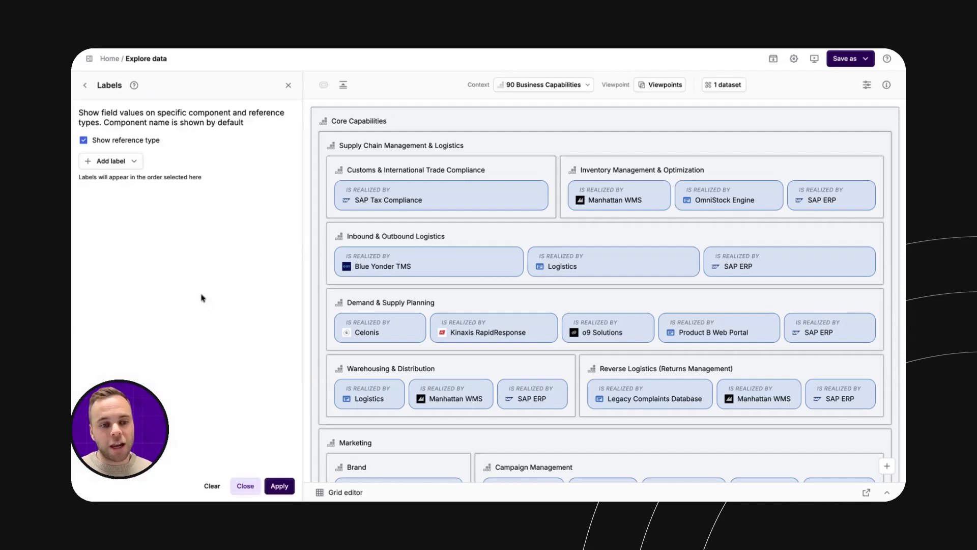
click(134, 162)
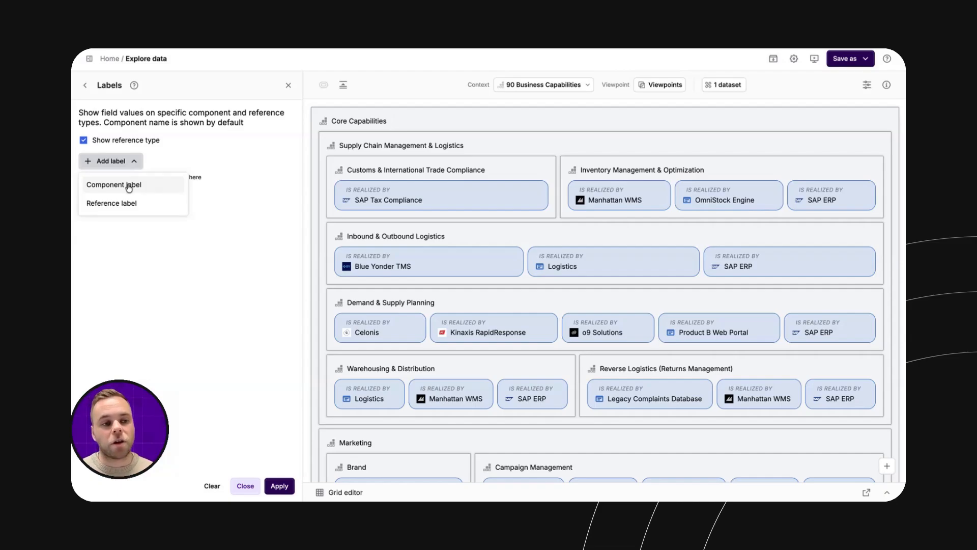
click(129, 186)
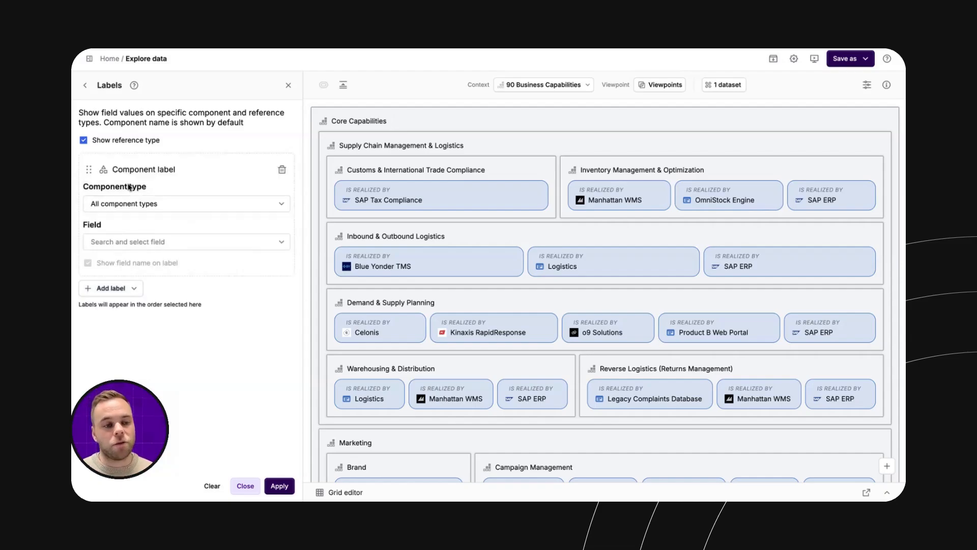
click(147, 204)
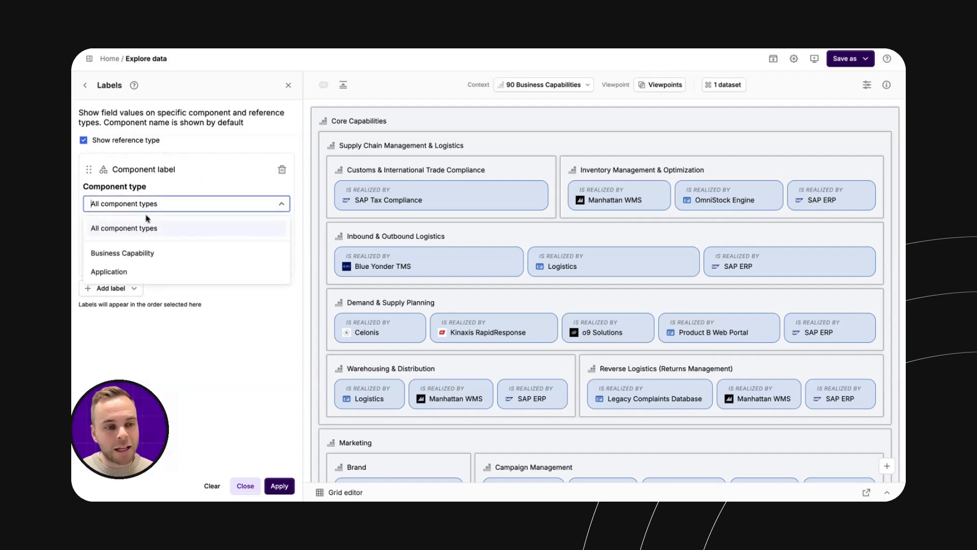
click(142, 251)
click(140, 243)
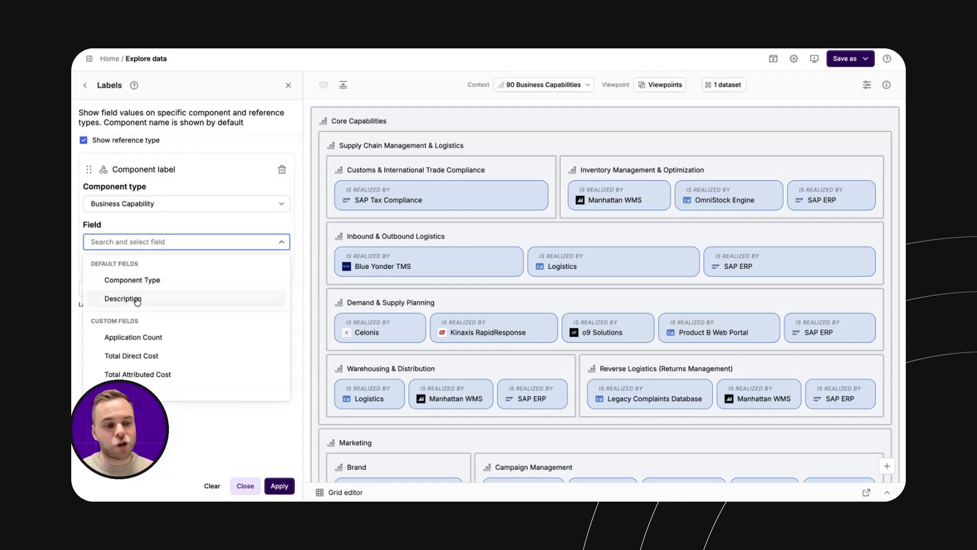
click(137, 300)
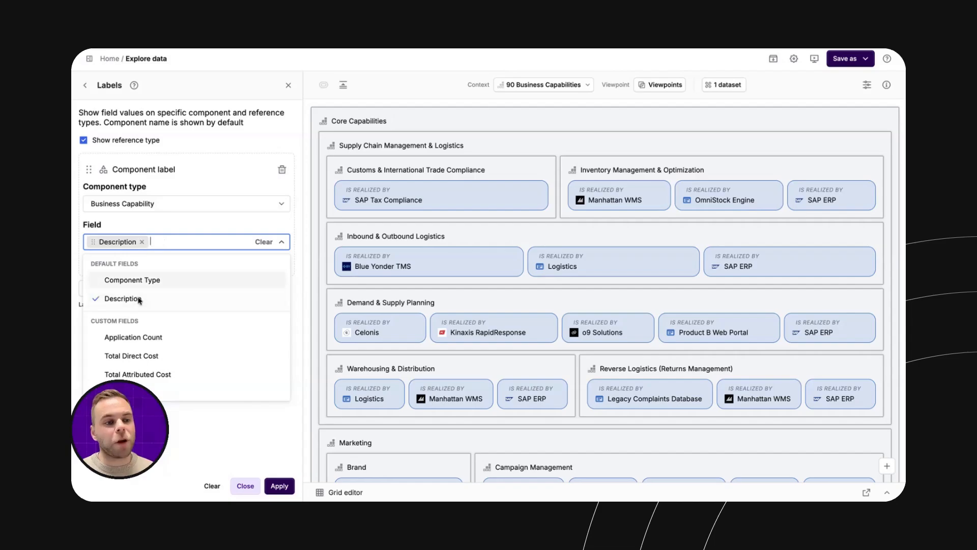
click(272, 486)
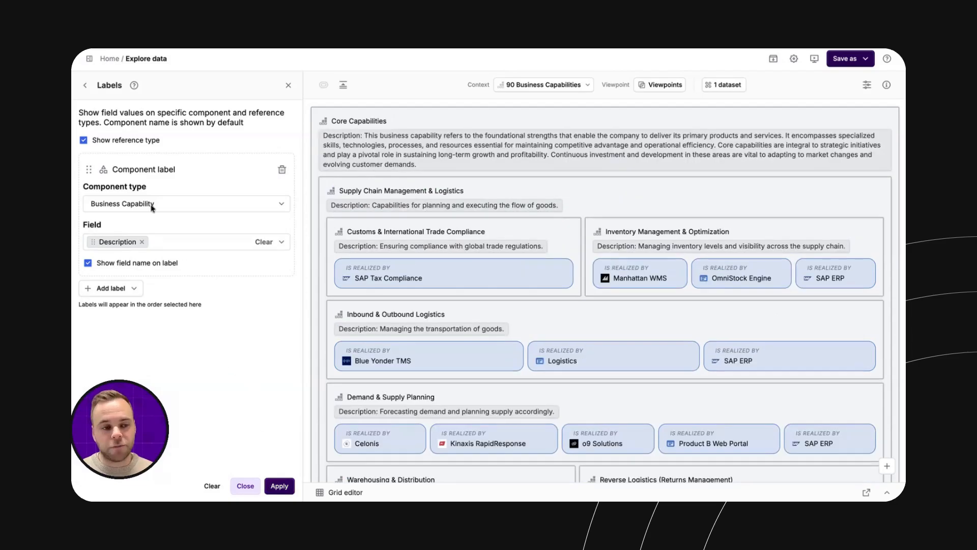
Add and apply a second component label showing Lifecycle Phase and Total Cost on Application components, then return to the view settings
click(120, 288)
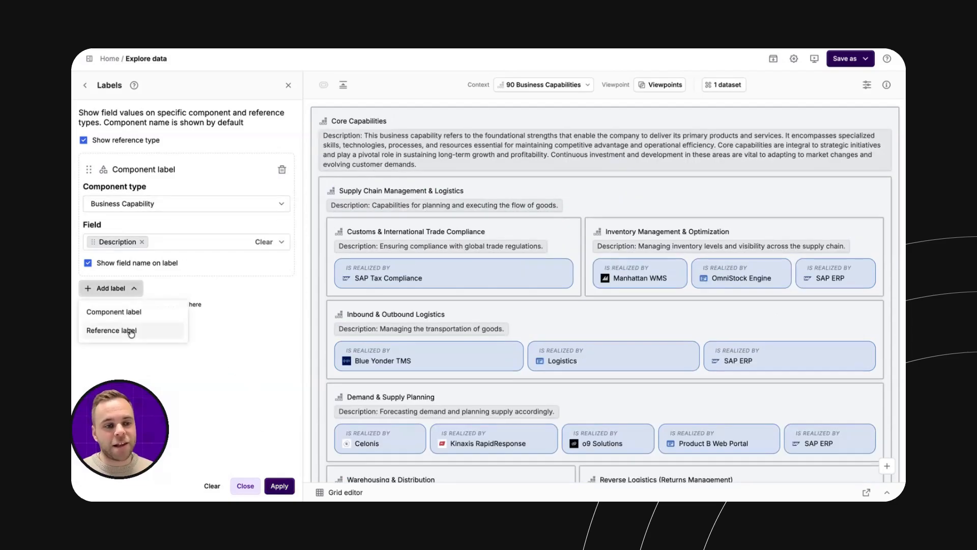
click(117, 311)
click(144, 204)
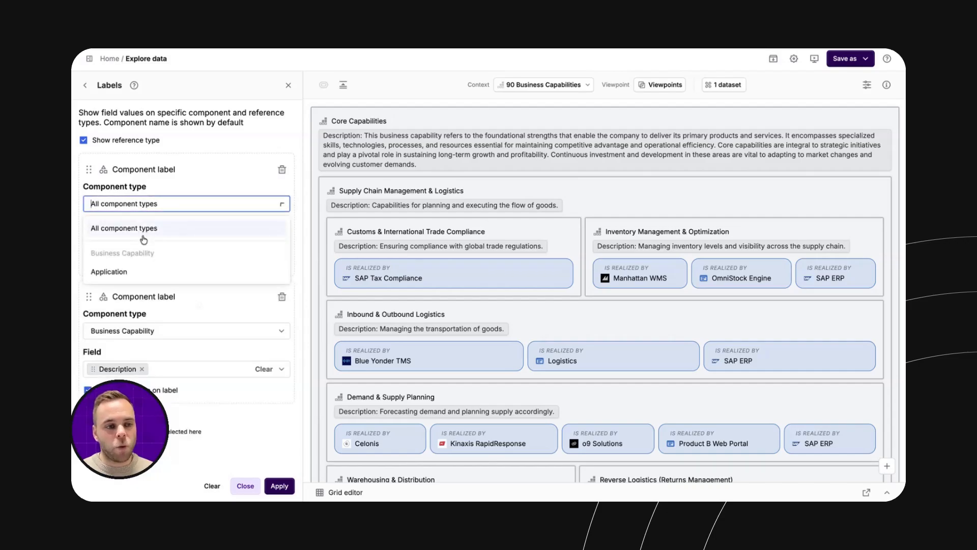
click(127, 271)
click(140, 242)
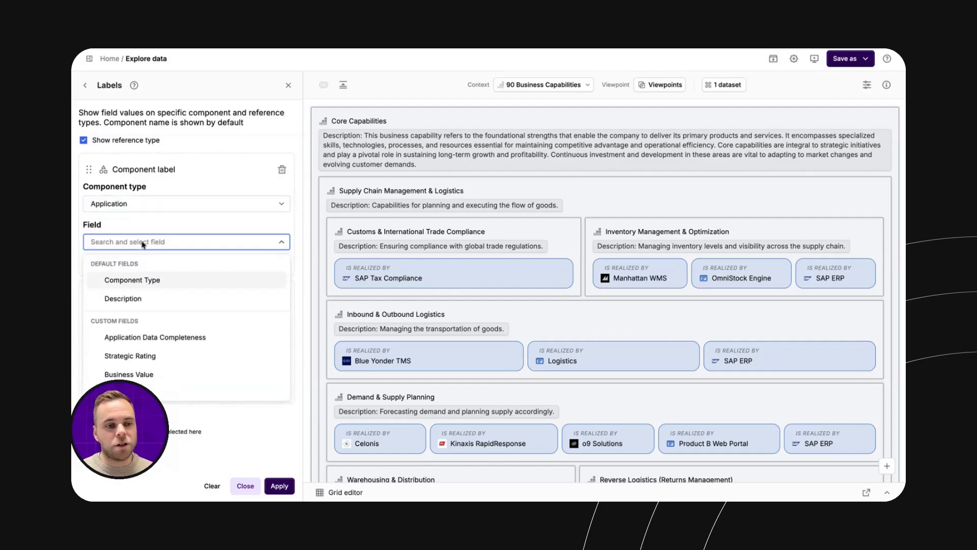
text(life)
key(Return)
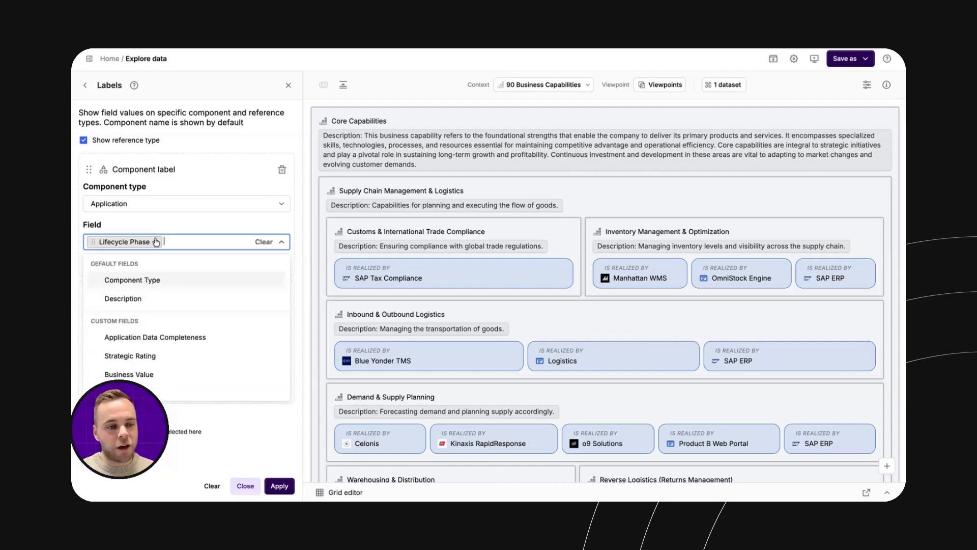
text(tot)
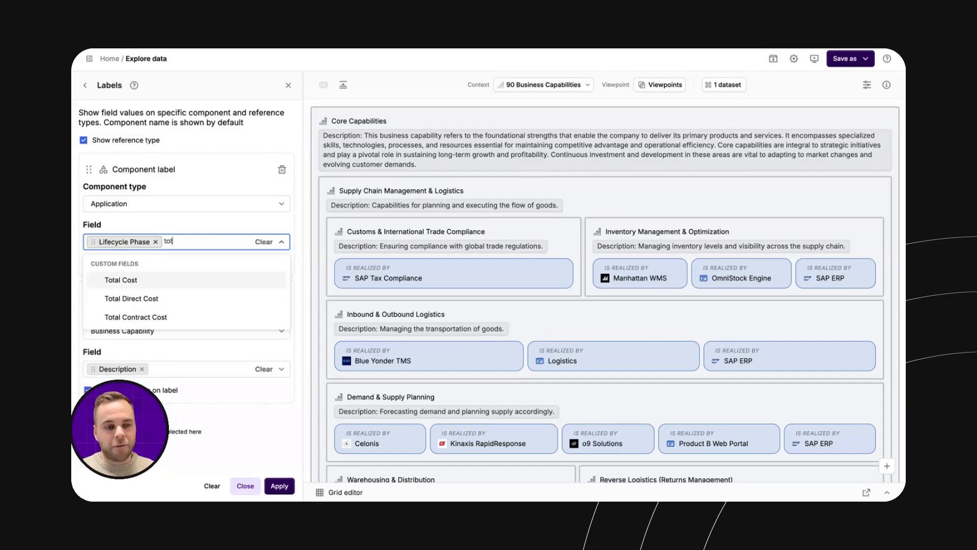
click(152, 279)
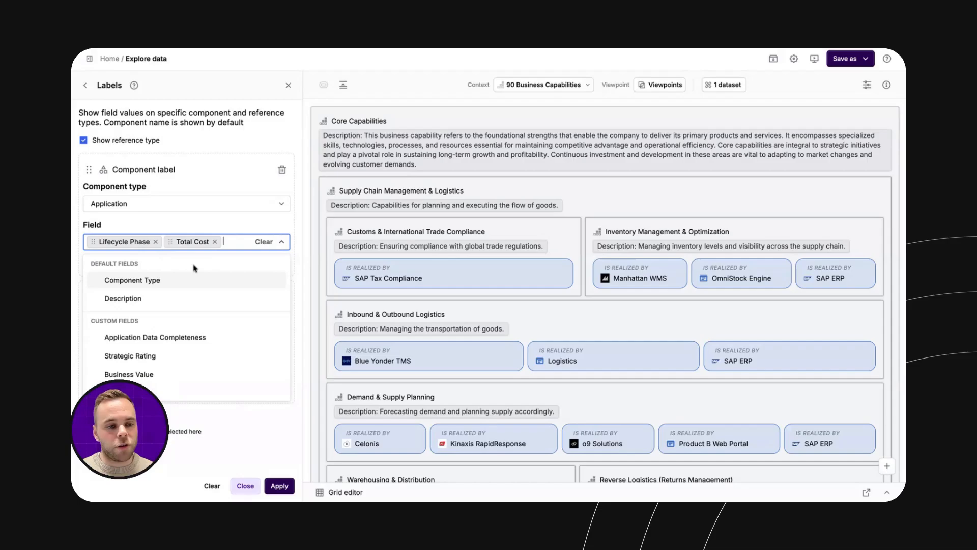
click(272, 486)
click(273, 485)
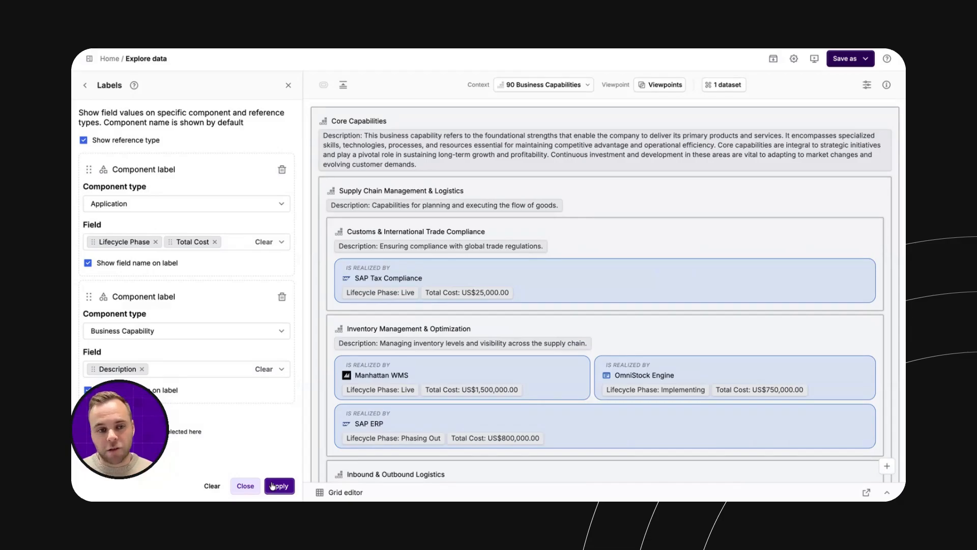
click(85, 85)
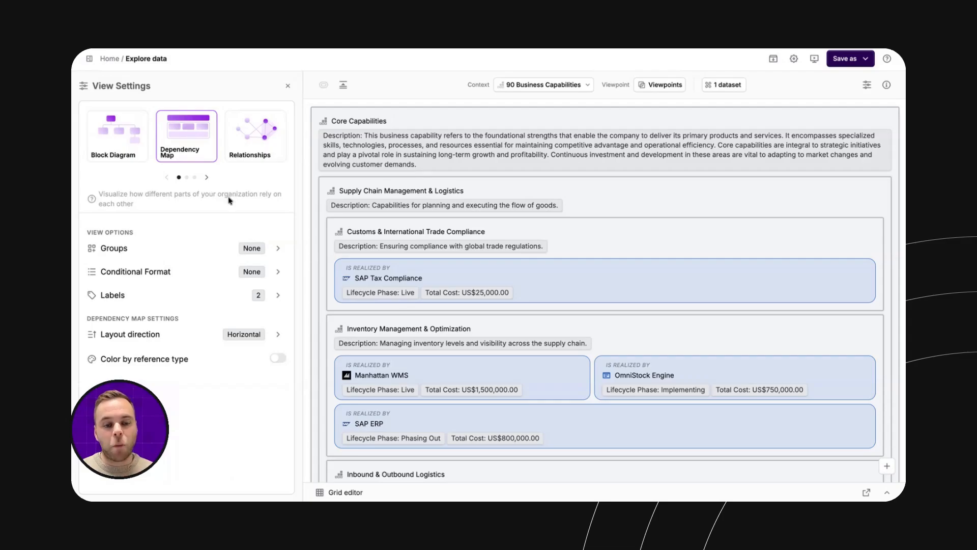
Add a component-based conditional format that colors Application components by Strategic Rating and apply it
click(213, 274)
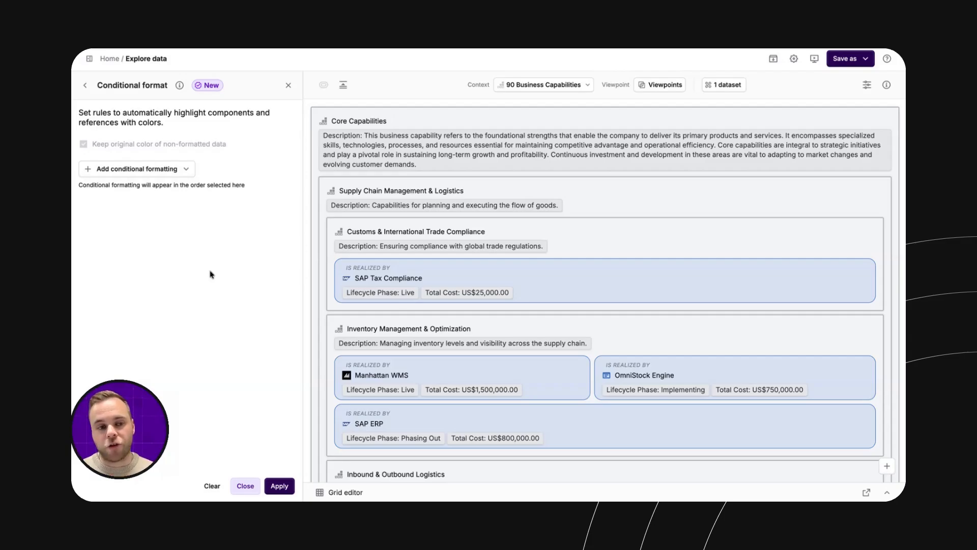
click(179, 175)
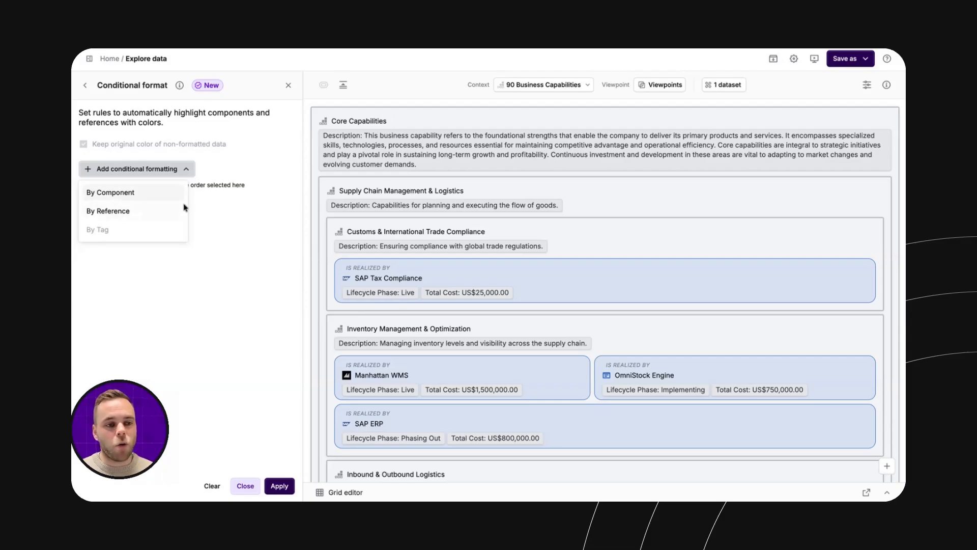
click(168, 193)
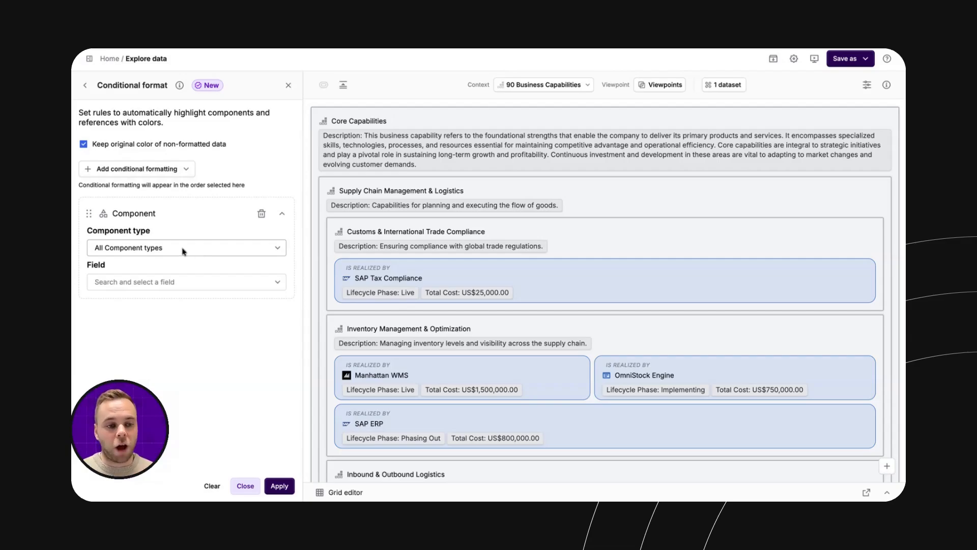
click(180, 253)
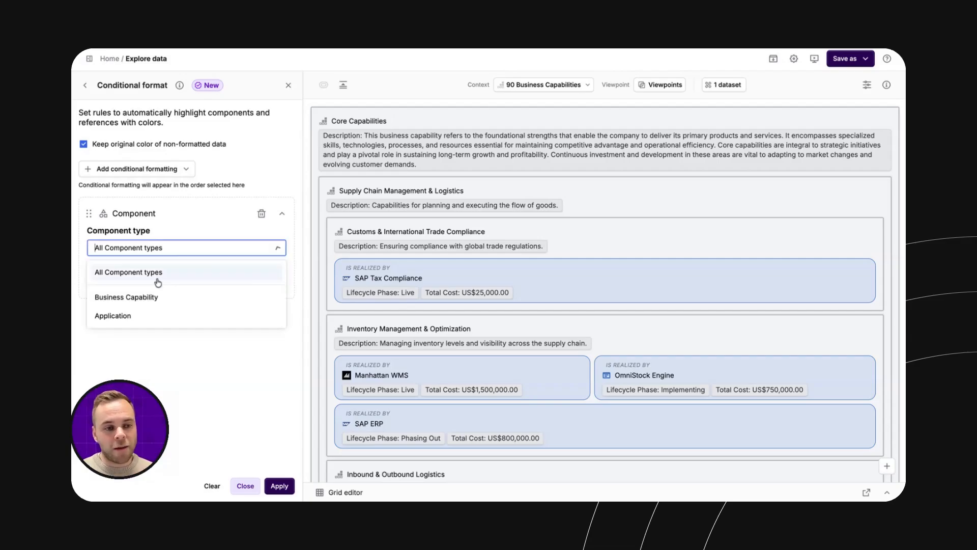
click(135, 316)
click(153, 281)
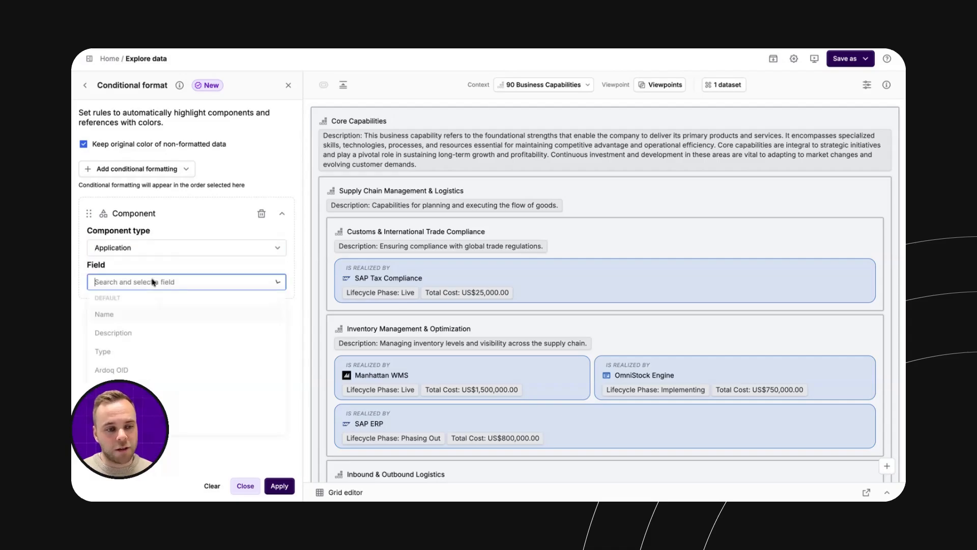
text(stra)
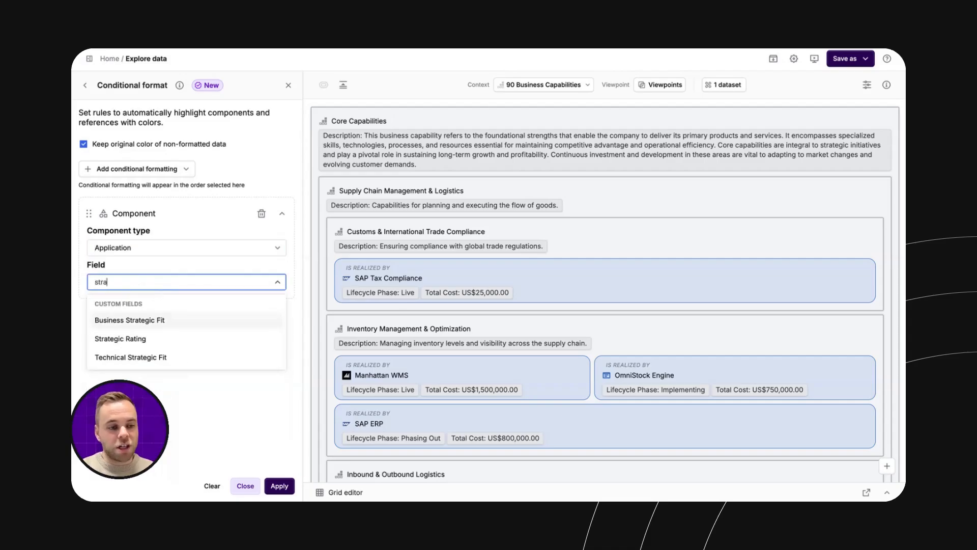
click(224, 338)
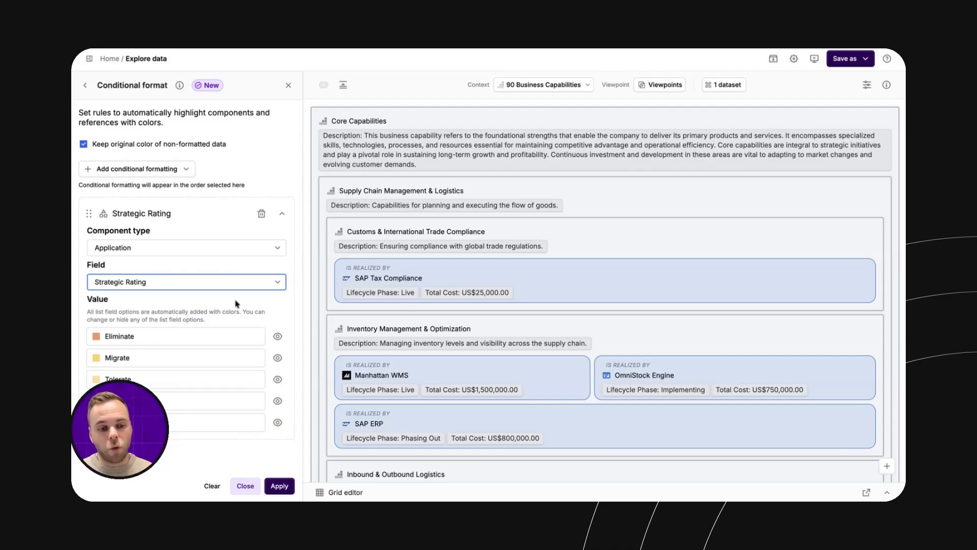
click(278, 487)
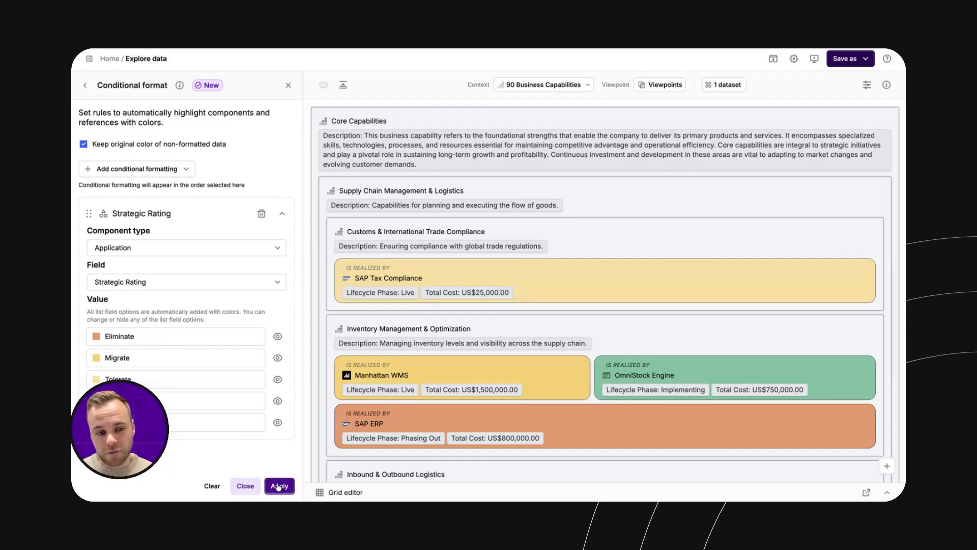
Add a second component-based conditional format for Business Capability components using the Maturity field
click(178, 173)
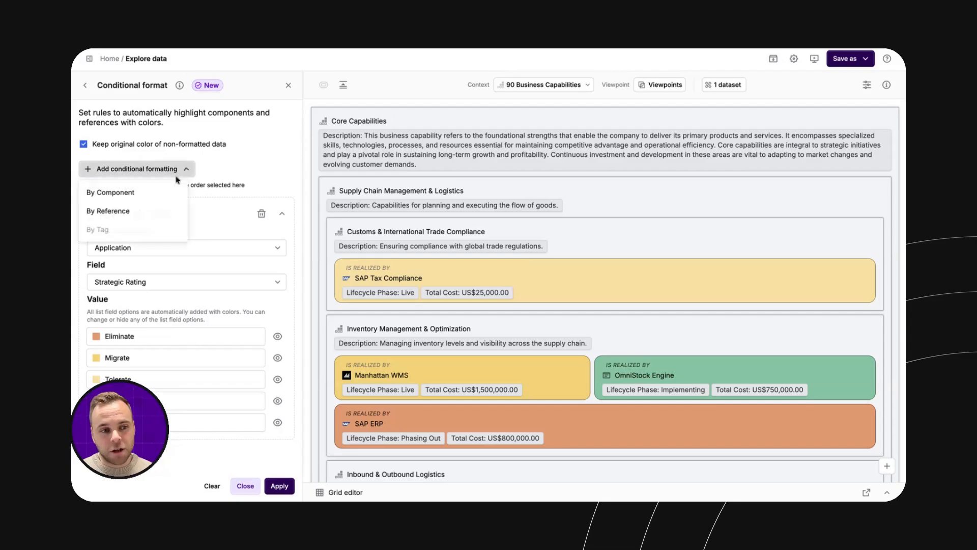
click(148, 194)
click(153, 249)
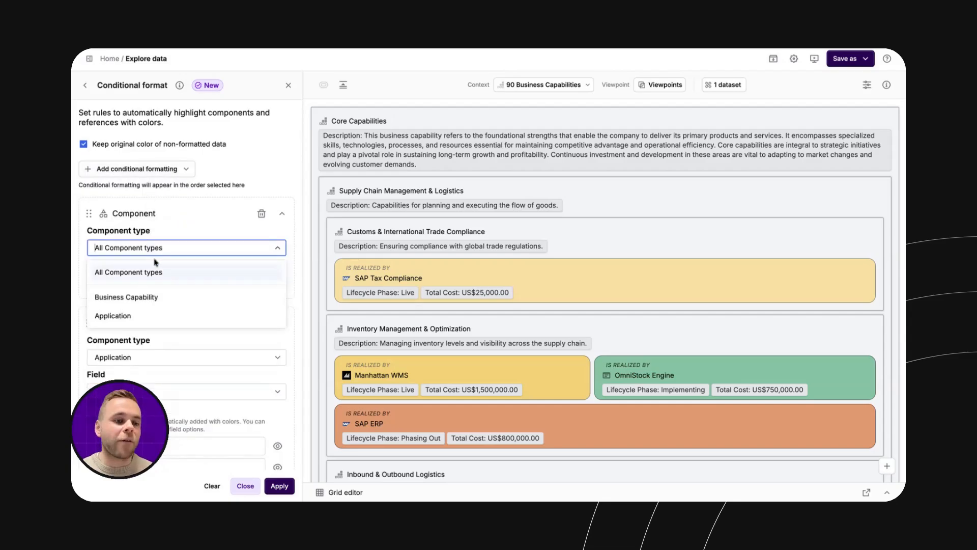
click(148, 296)
click(151, 282)
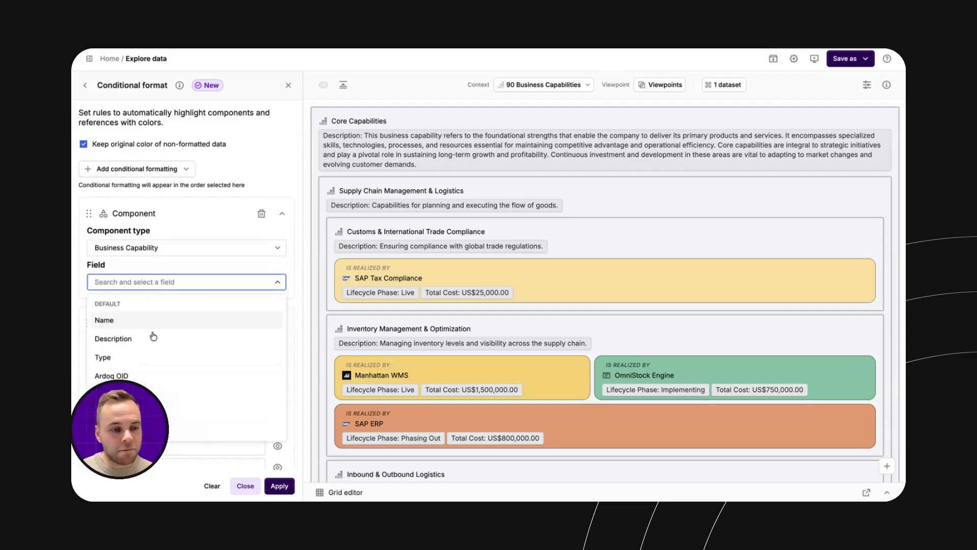
text(mat)
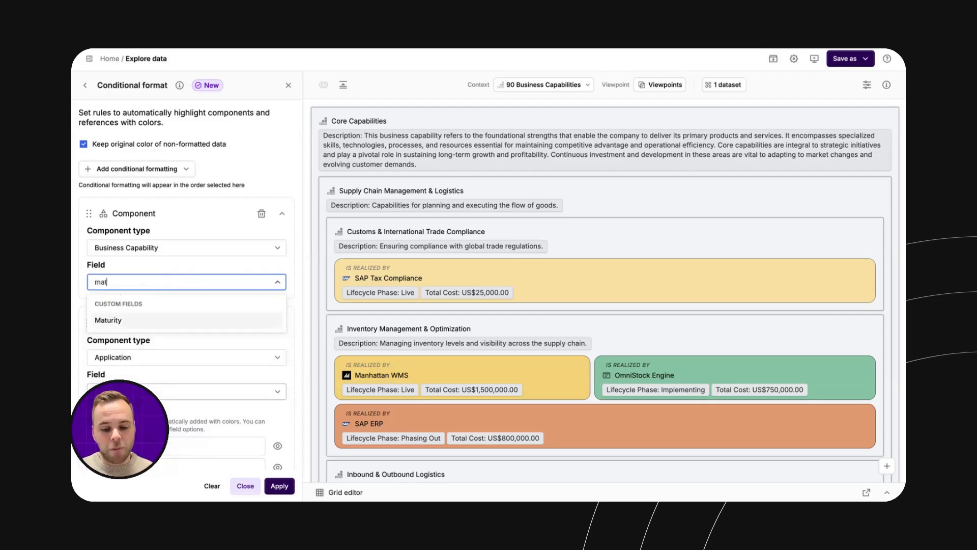
key(Return)
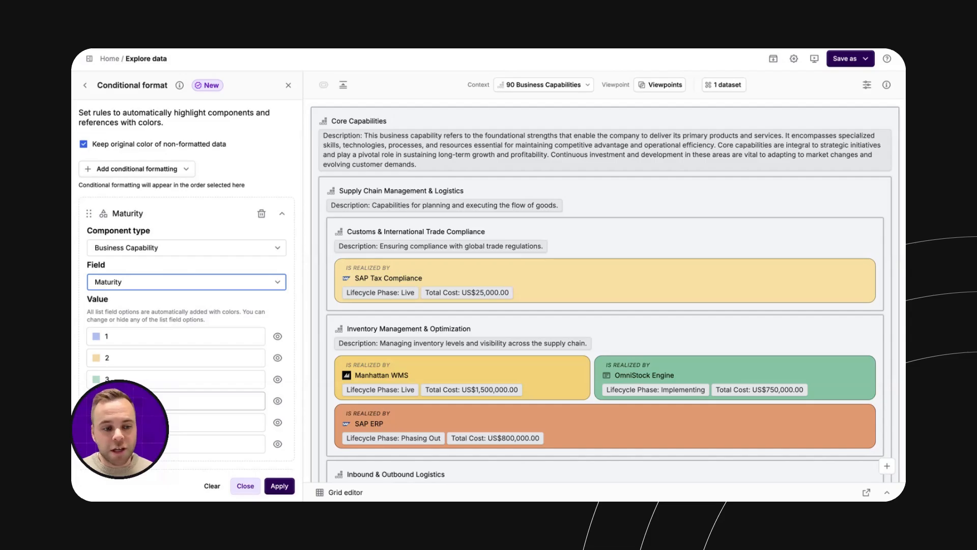
Switch the Business Capability format's field to Application Count and set its condition to greater than 5
click(211, 285)
scroll(213, 352, down, 6)
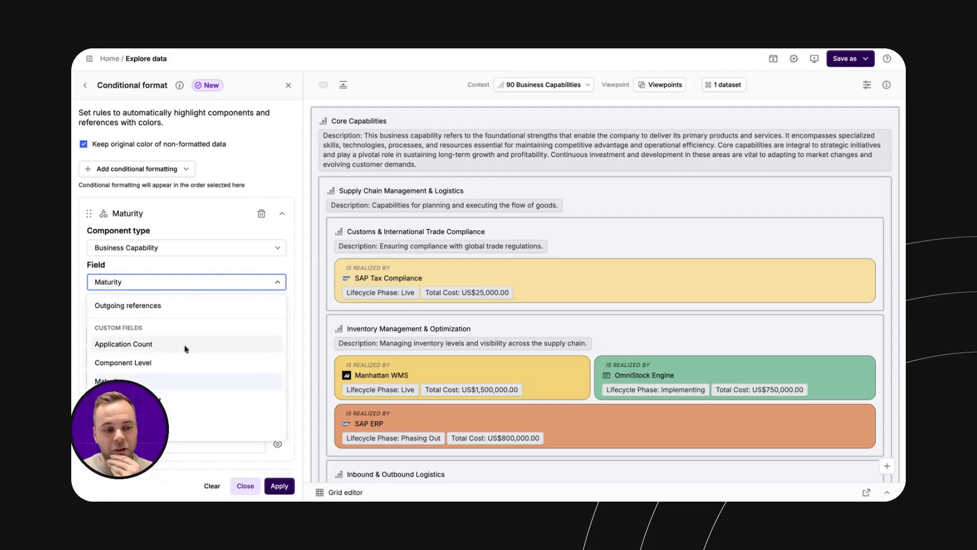
click(186, 346)
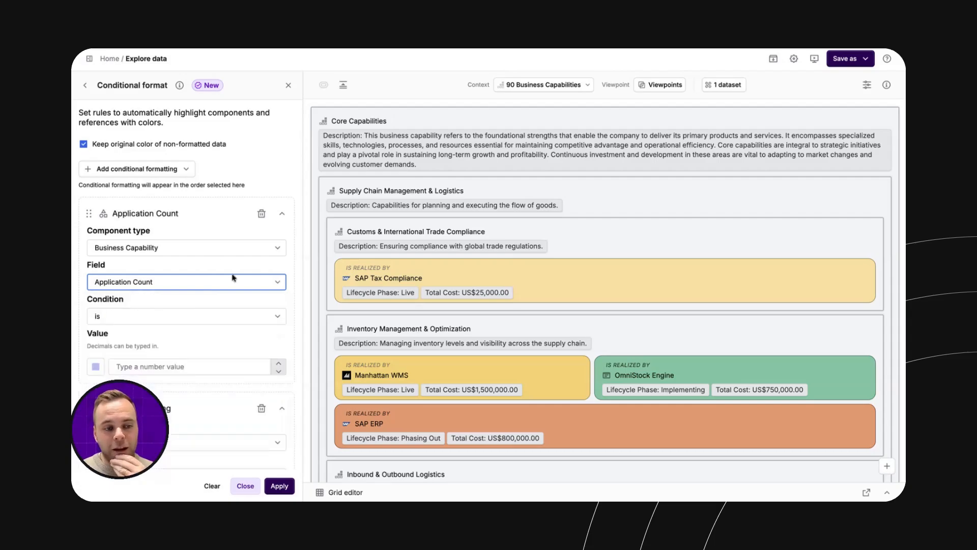
click(211, 318)
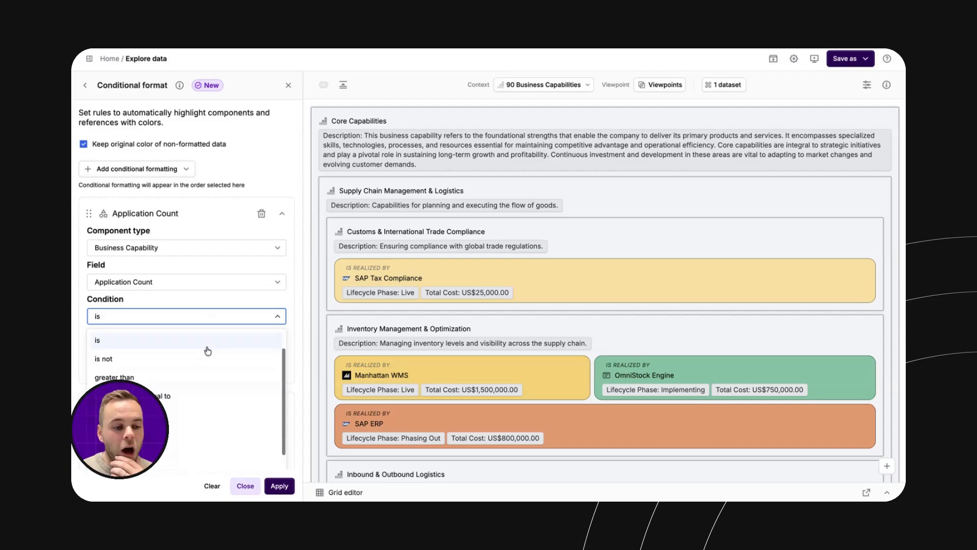
scroll(208, 351, down, 1)
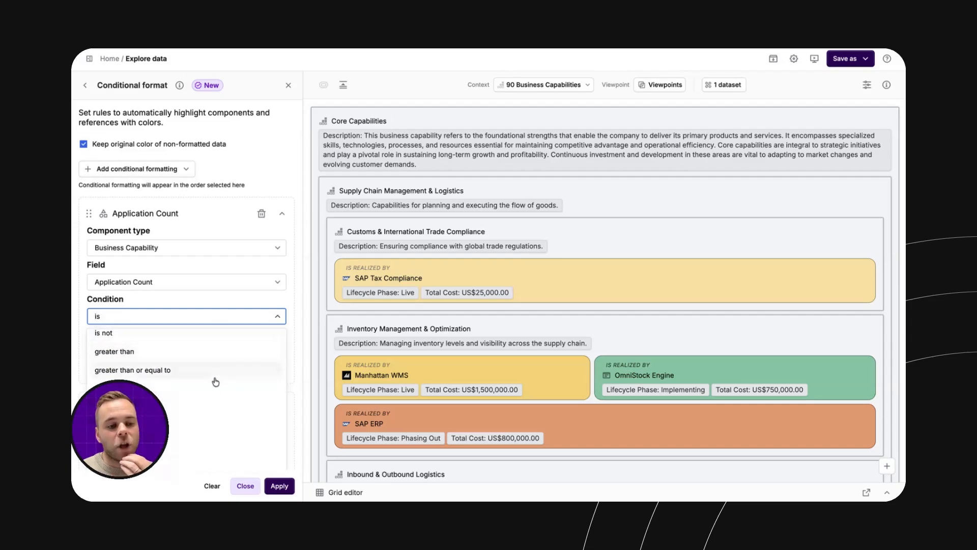
click(216, 352)
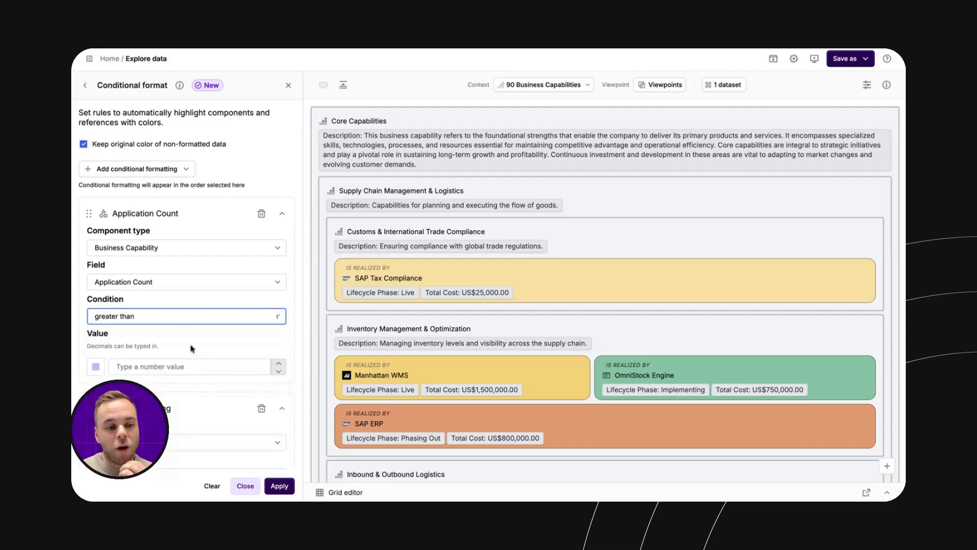
click(169, 366)
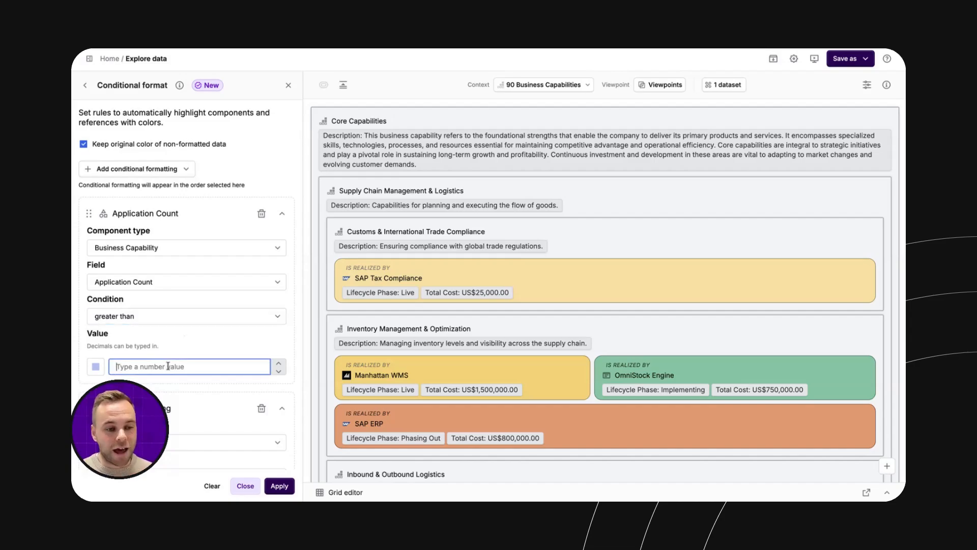
text(5)
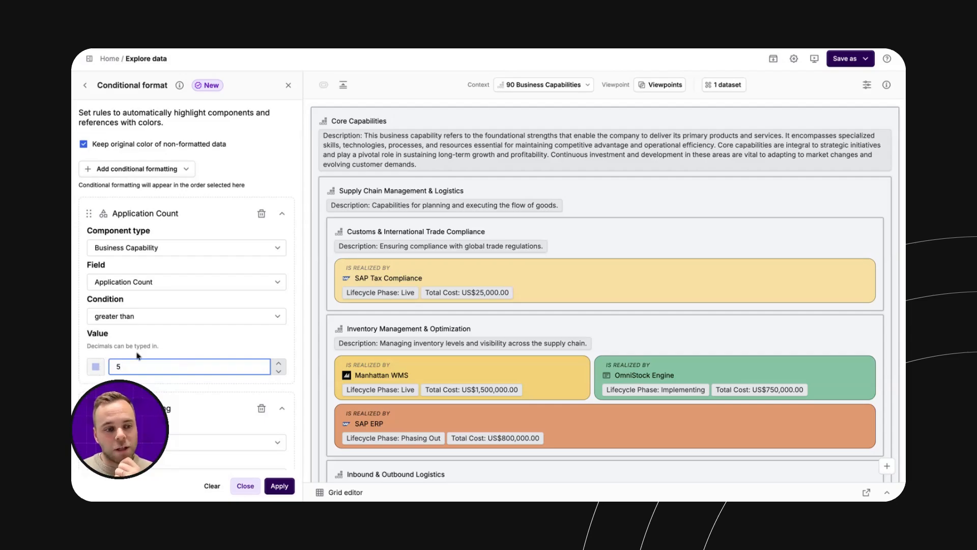
Keep the Application Count rule's default color and apply the conditional formatting to the map
scroll(214, 387, down, 3)
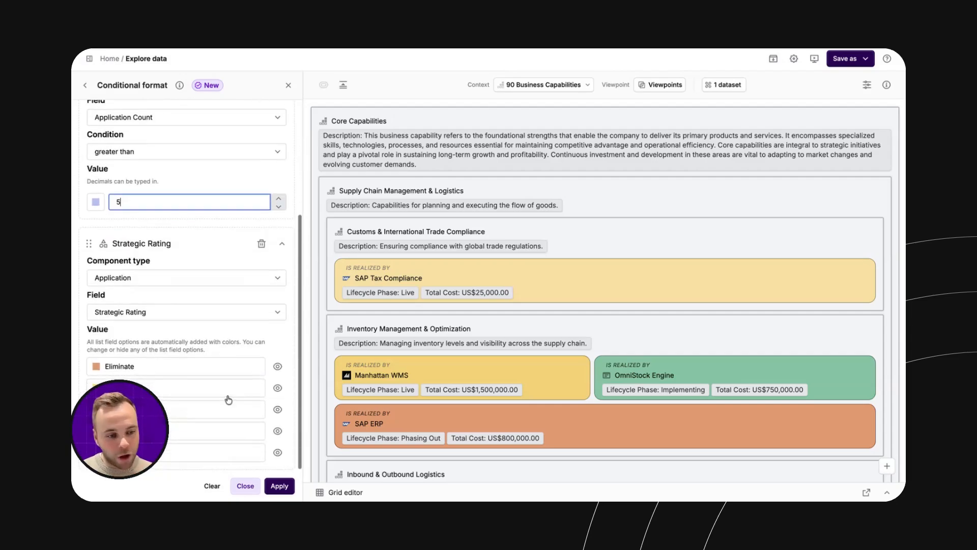
click(96, 207)
click(232, 227)
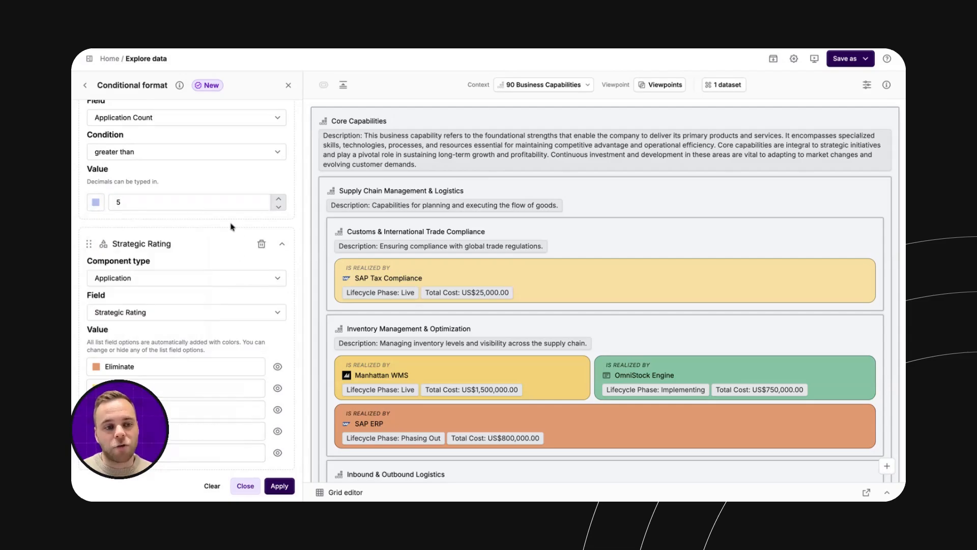
click(280, 486)
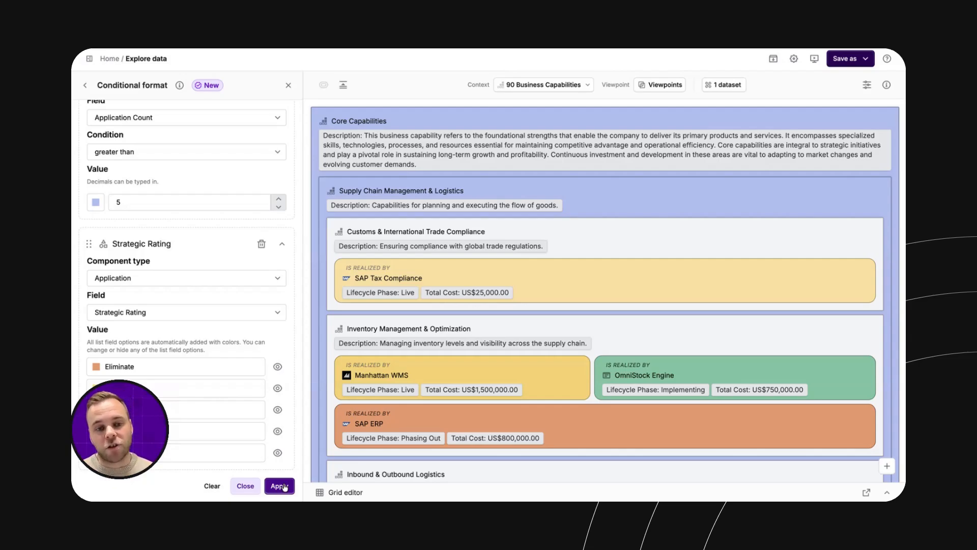
click(283, 486)
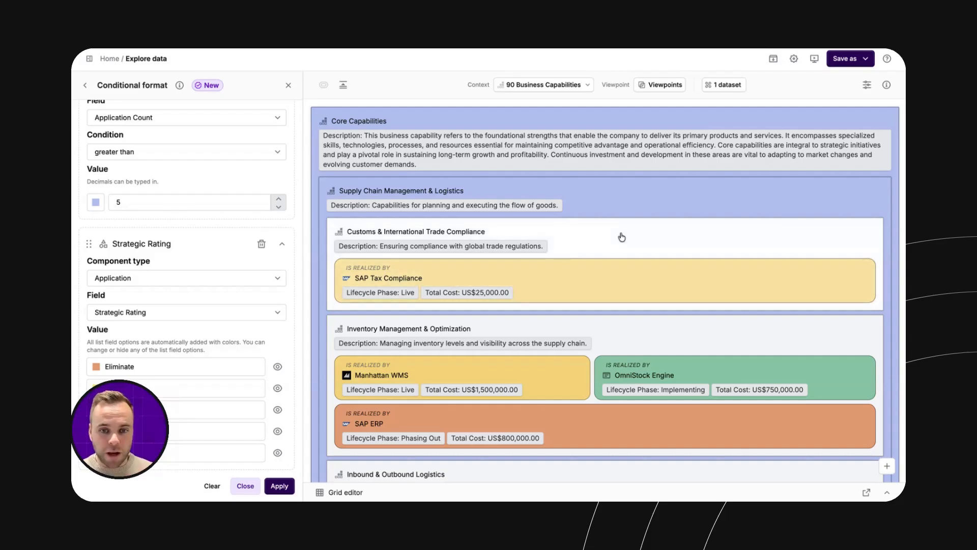
Examine which business capabilities down the map, from Supply Chain Management & Logistics through Marketing, are highlighted by the Application Count rule
scroll(621, 237, down, 2)
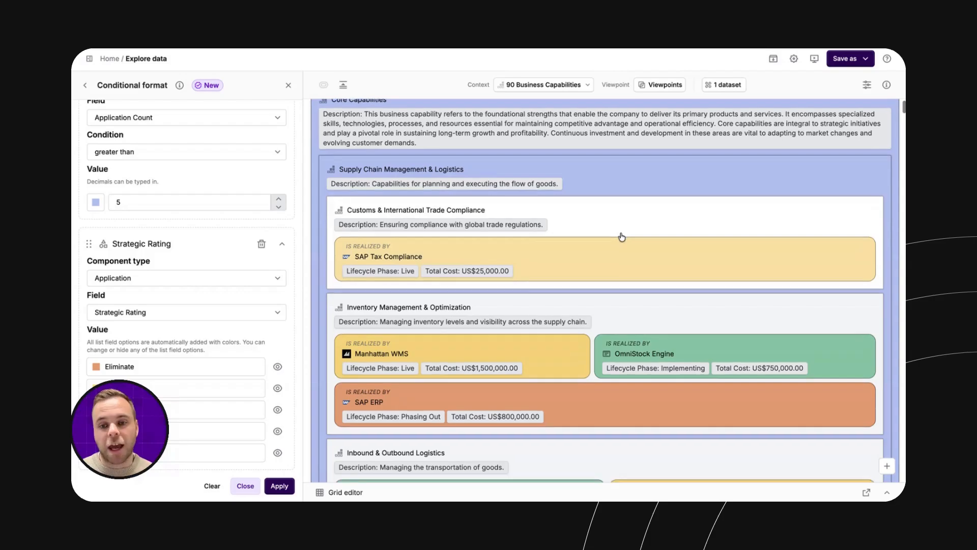
scroll(622, 236, down, 5)
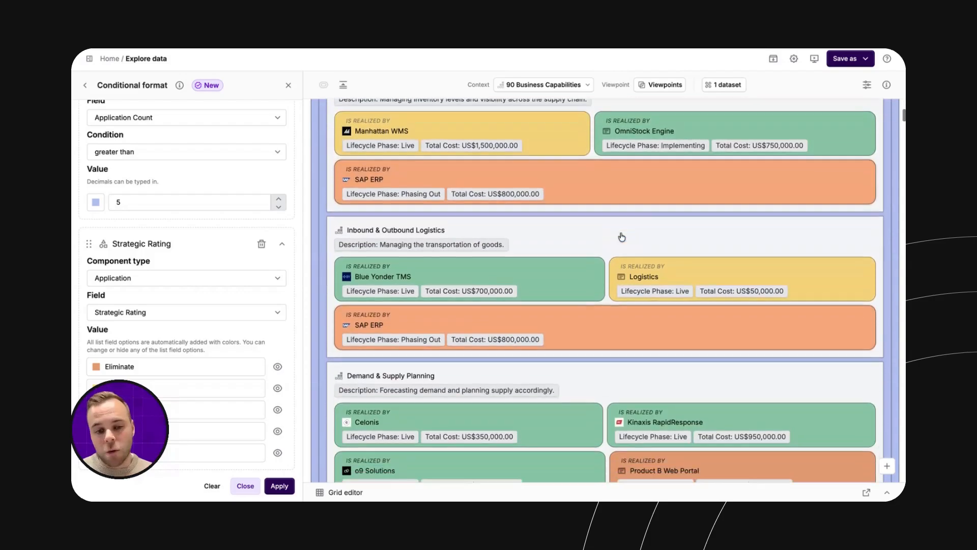
scroll(621, 236, down, 5)
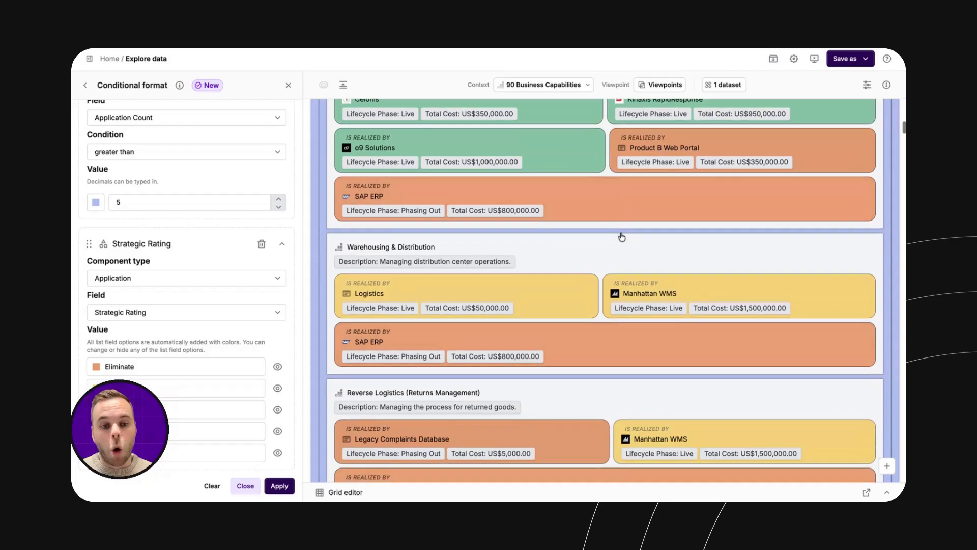
scroll(622, 236, down, 8)
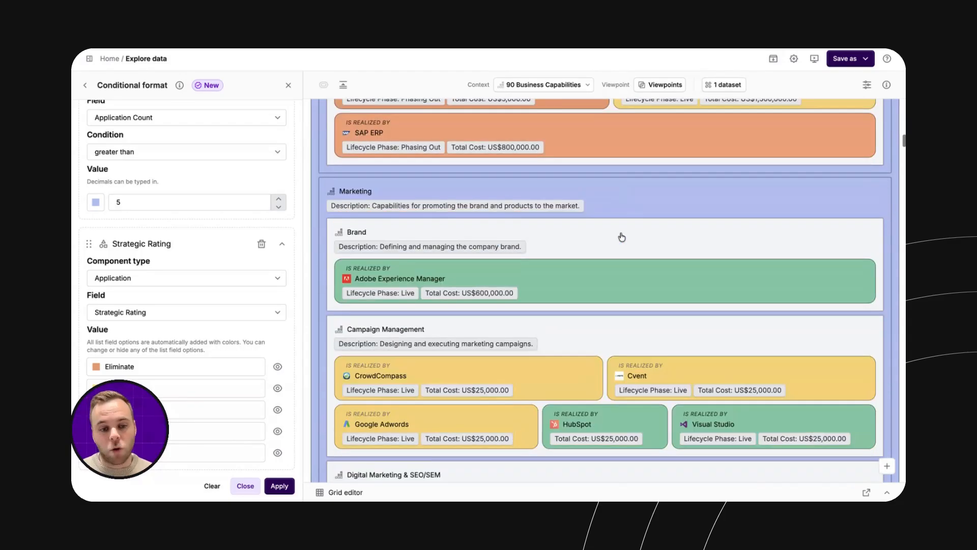
scroll(622, 236, down, 4)
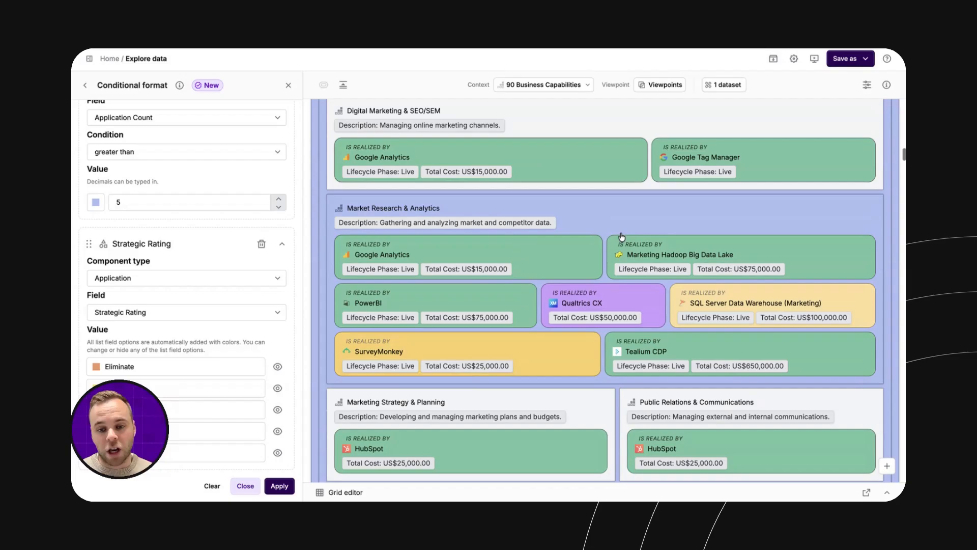